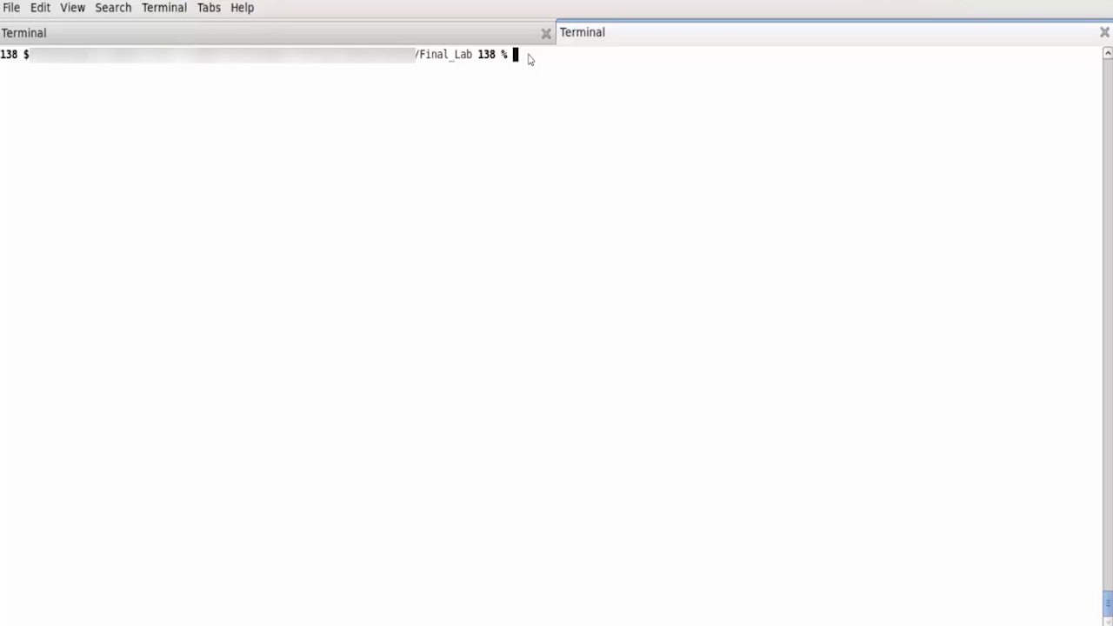
Step: Run the adder_4 LVS with ./dofile and highlight the CORRECT result in the output
type("./dofile")
key("Return")
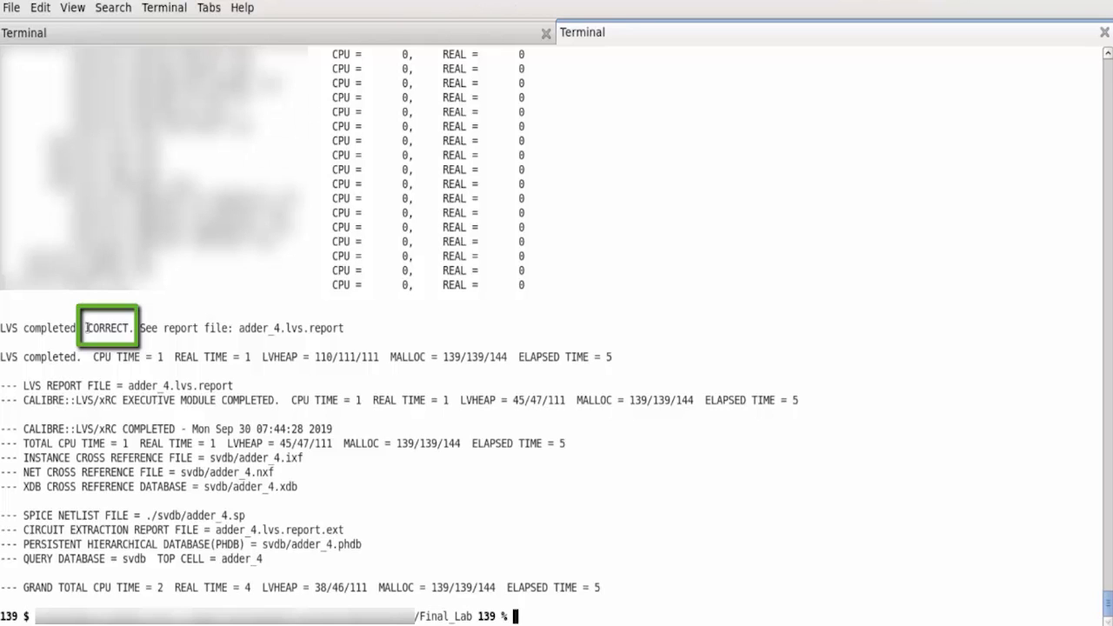
left_click_drag(88, 329, 136, 329)
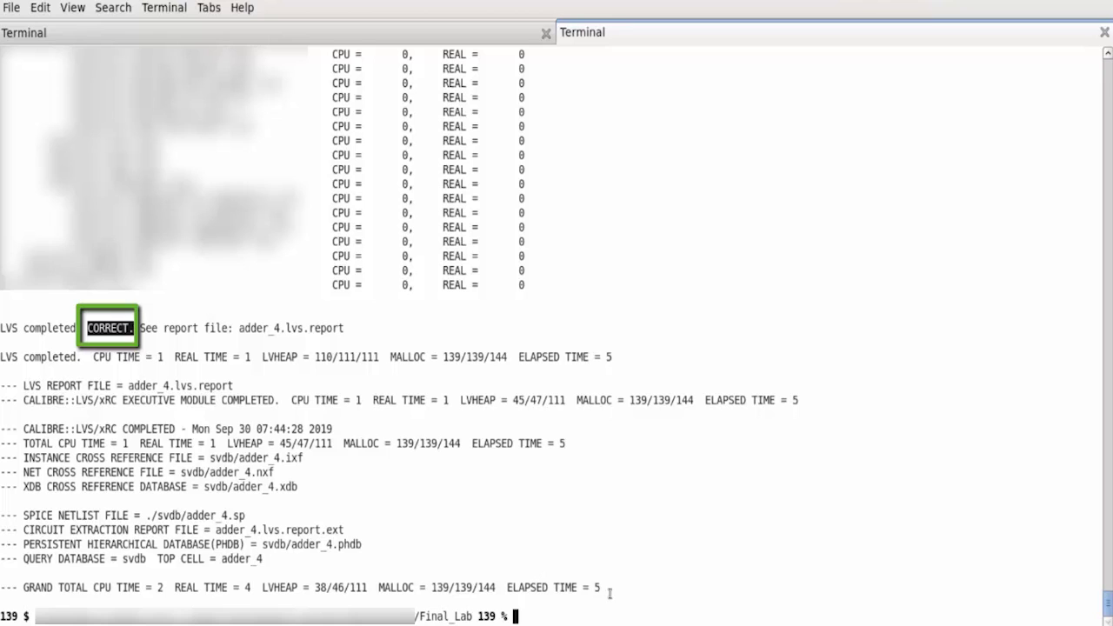
left_click(491, 483)
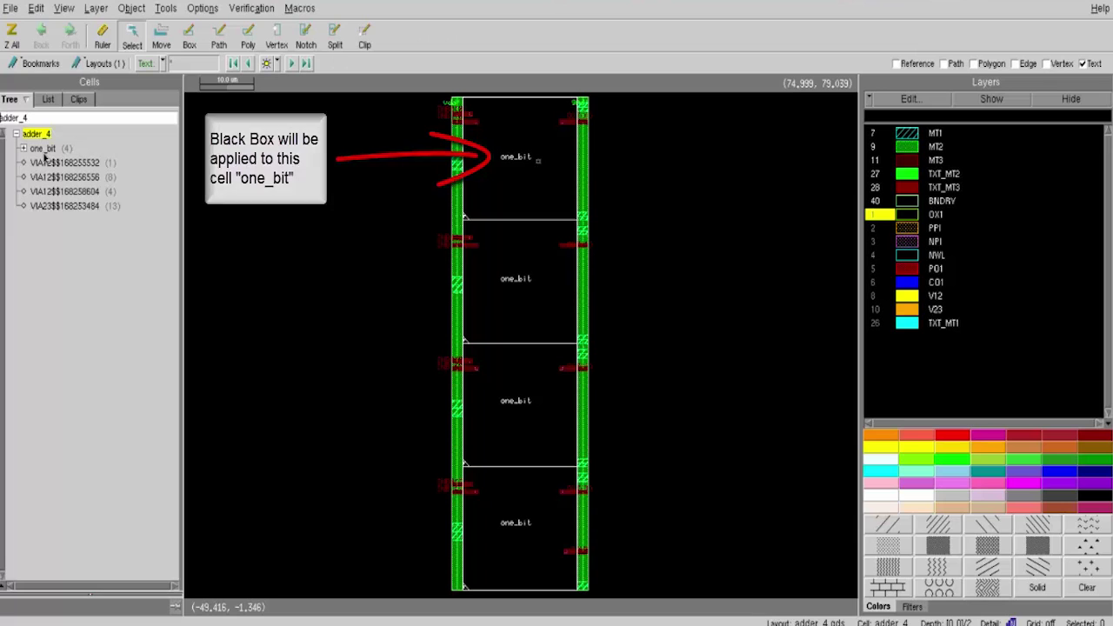
Step: Open the one_bit cell from the adder_4 Cells tree
key("Down")
key("Return")
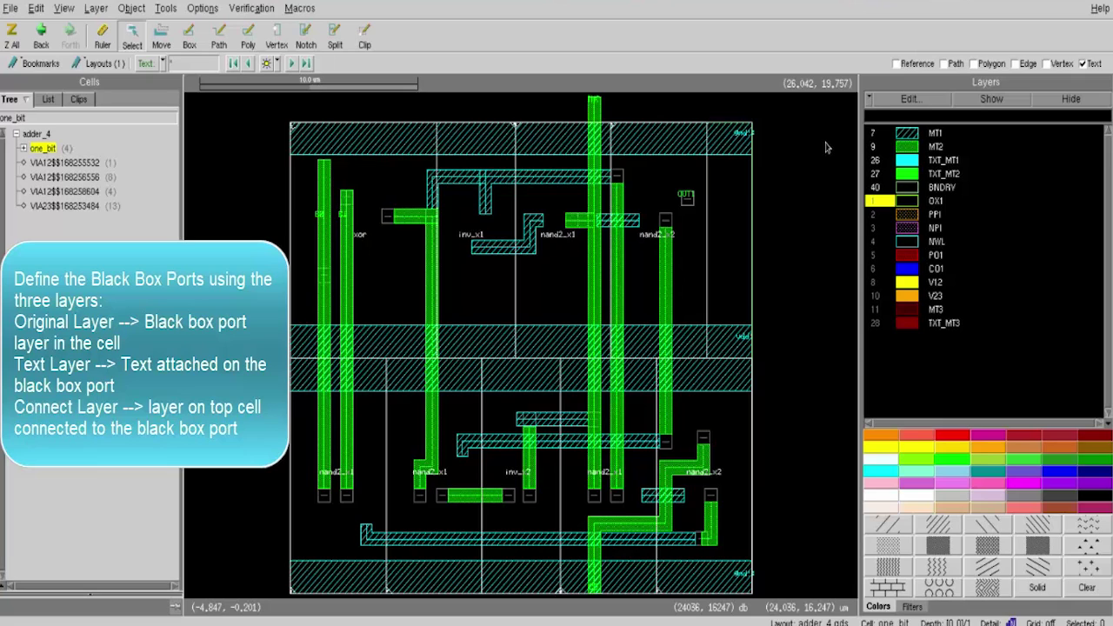
Step: Emphasize just MT2, TXT_MT2, MT1 and TXT_MT1, then go back to the adder_4 top cell
left_click(910, 150)
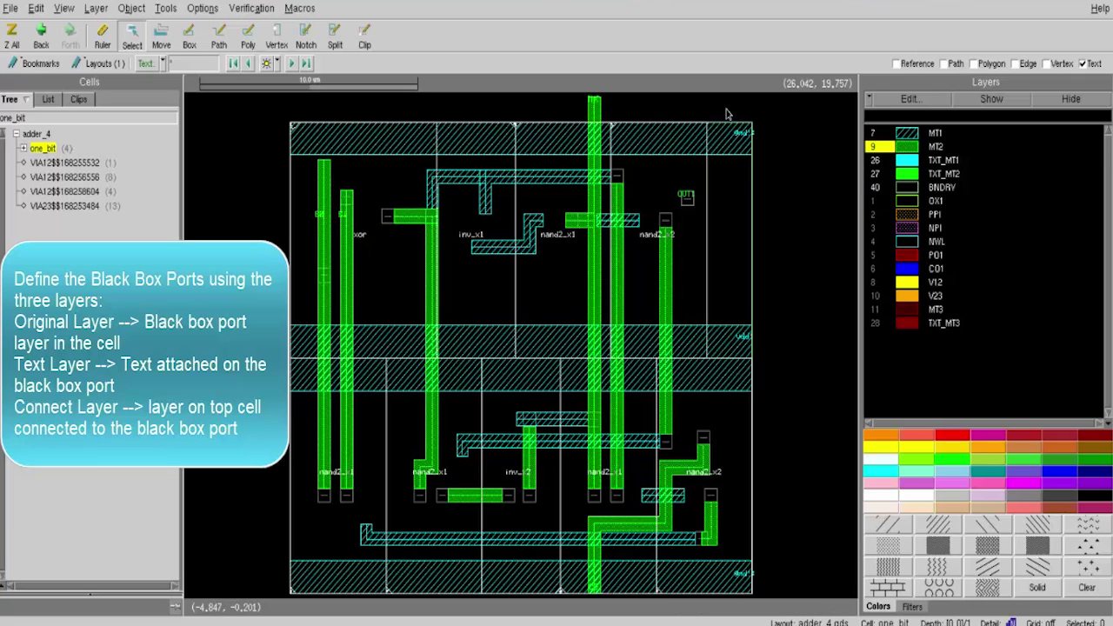
right_click(909, 150)
left_click(948, 251)
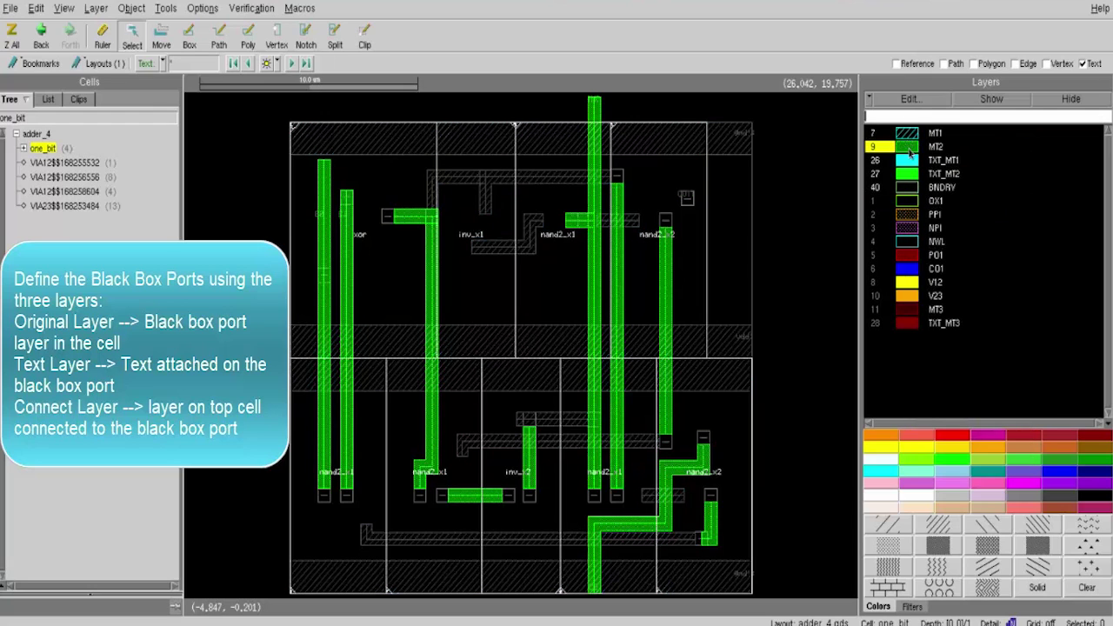
left_click(912, 174, "ctrl")
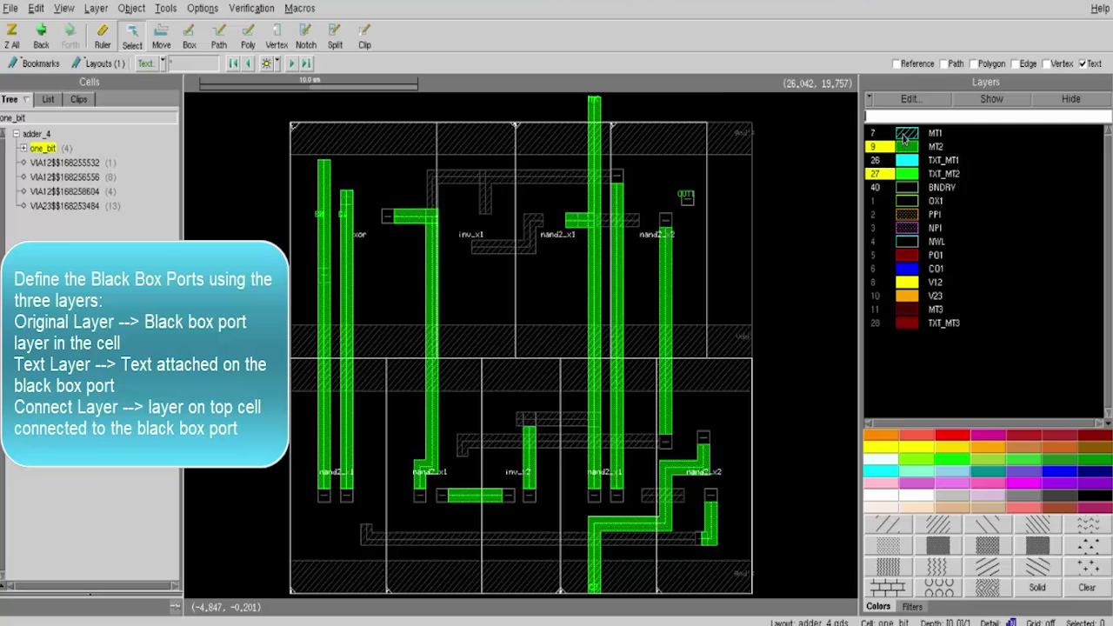
left_click(905, 136, "ctrl")
left_click(907, 164, "ctrl")
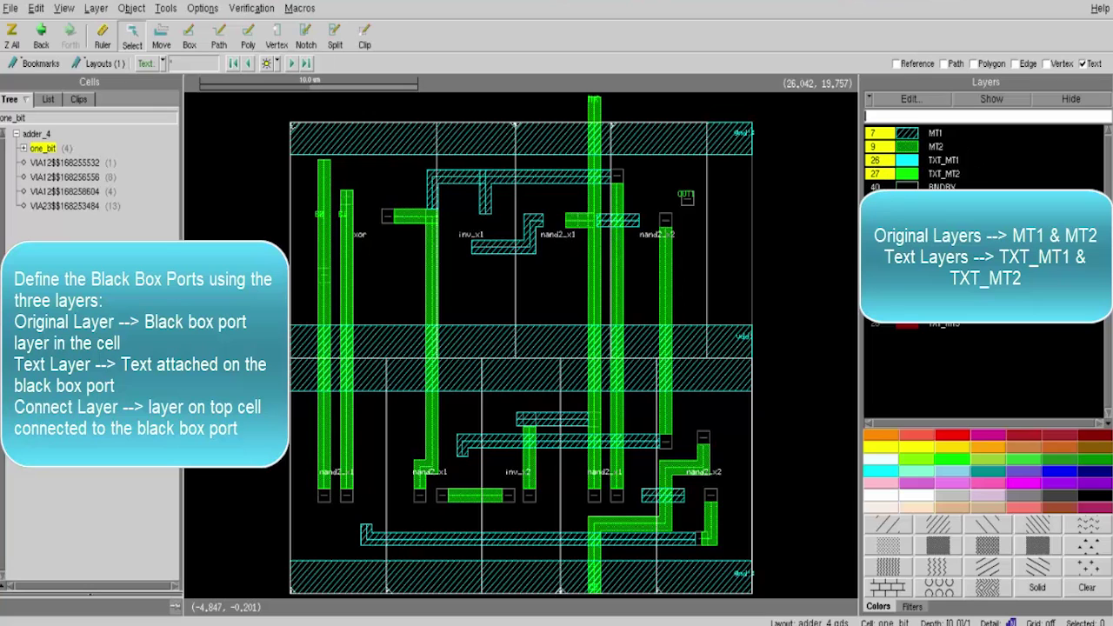
double_click(36, 133)
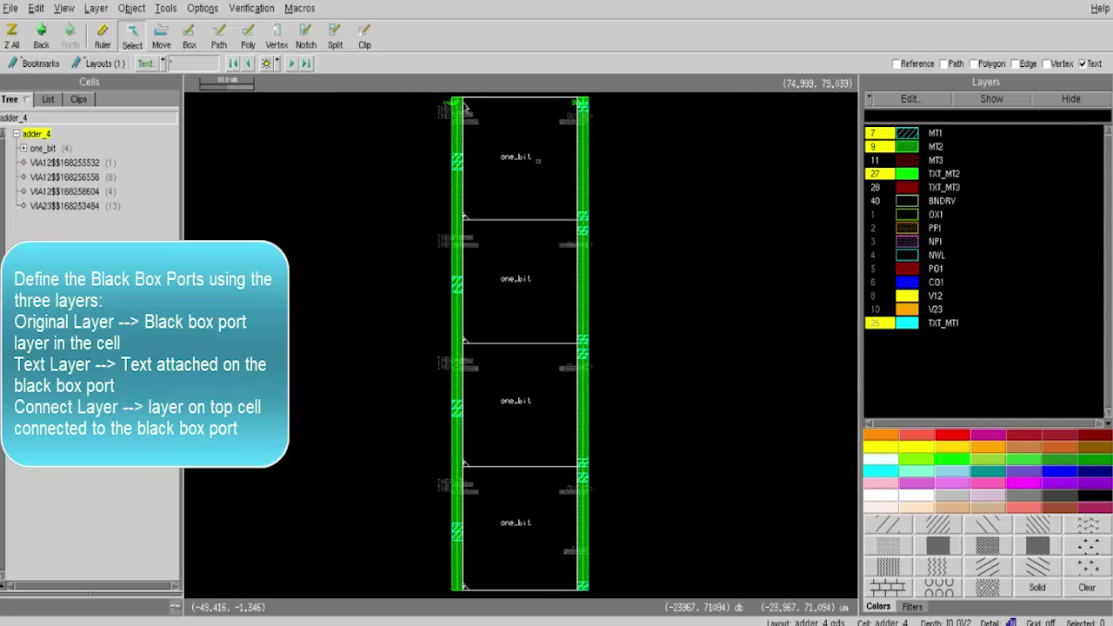
Step: Zoom to the top one_bit instance and raise the display depth to show its shapes
left_click_drag(441, 94, 595, 227)
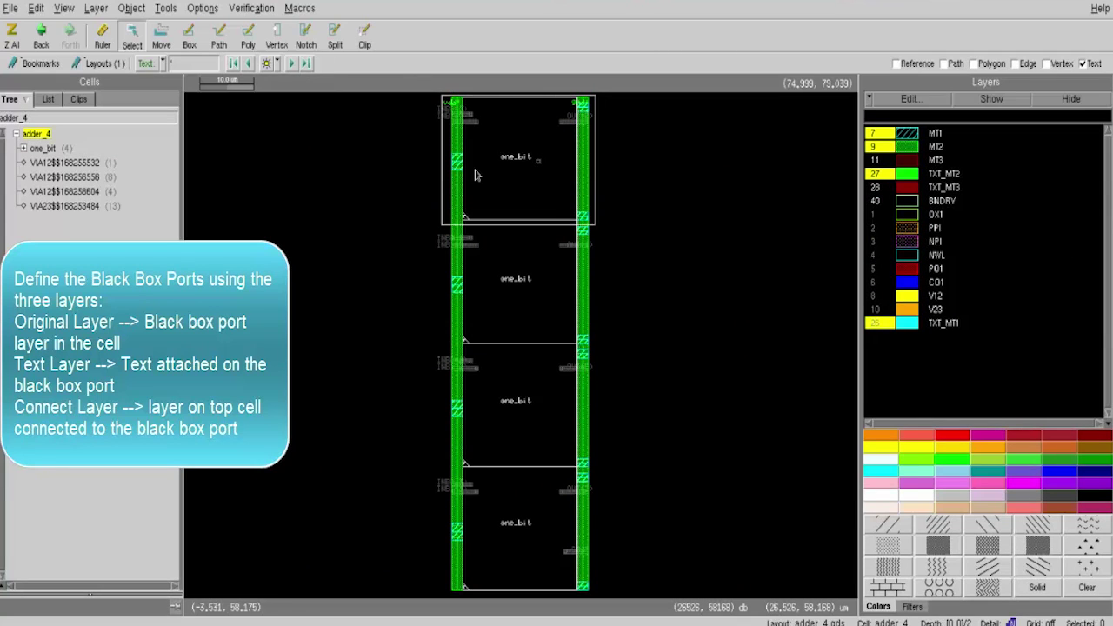
key("z")
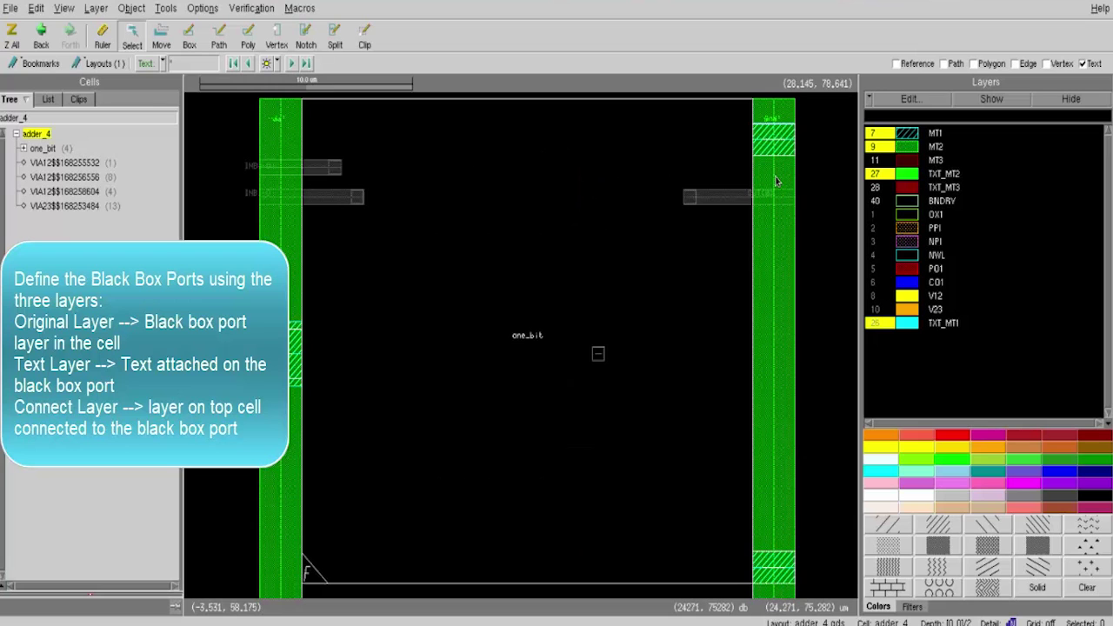
key("shift+f")
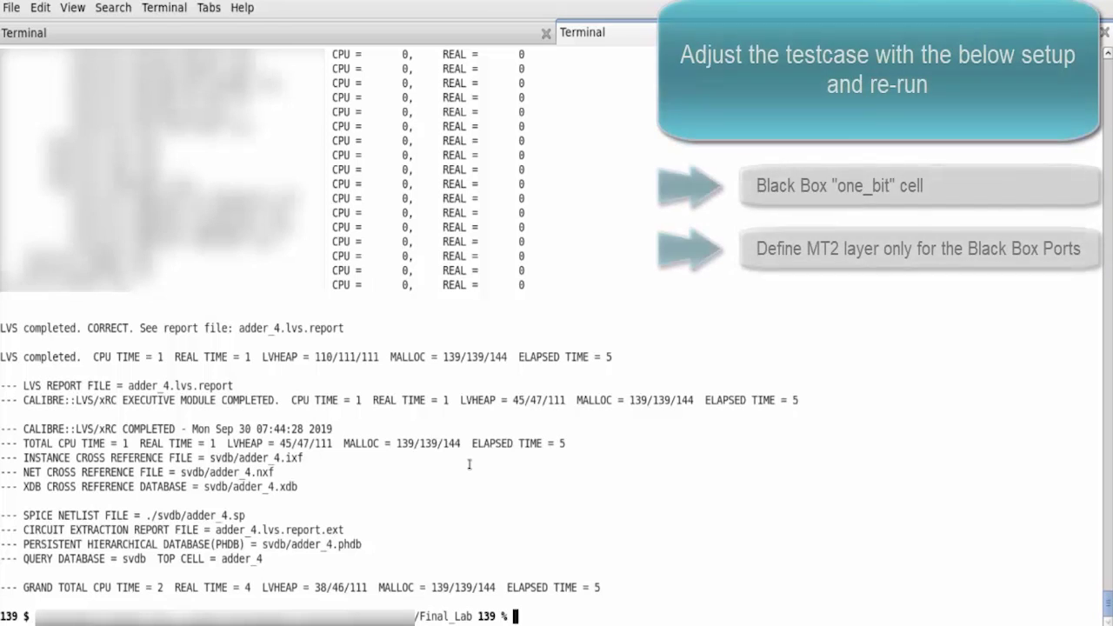
Step: Rerun ./dofile, which ends INCORRECT, and reload adder_4.lvs.report in NEdit
type("./dofile")
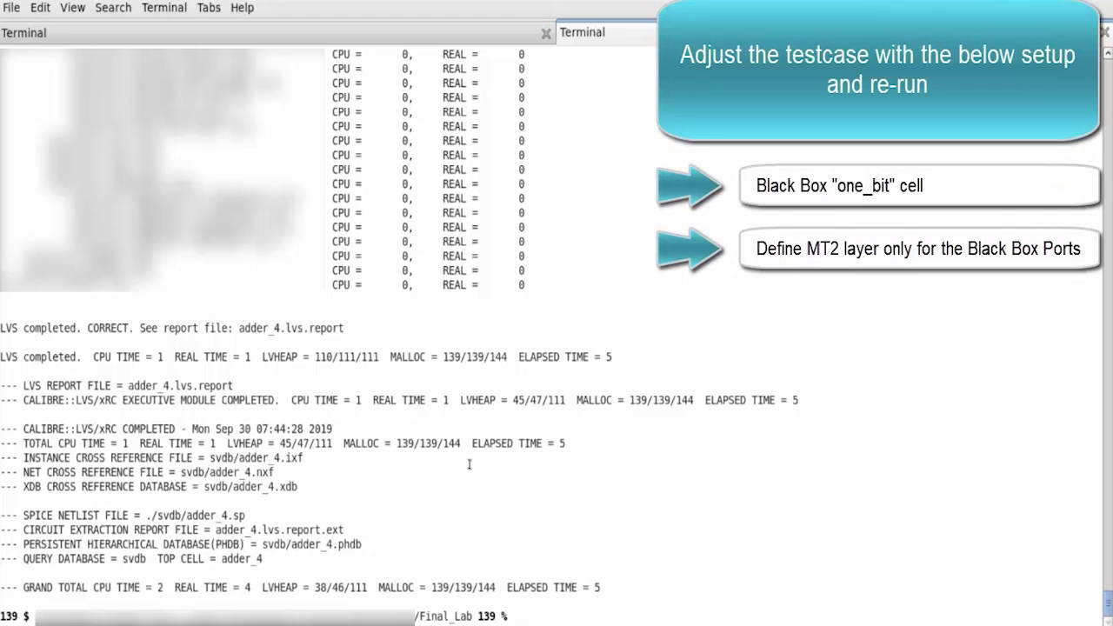
key("Return")
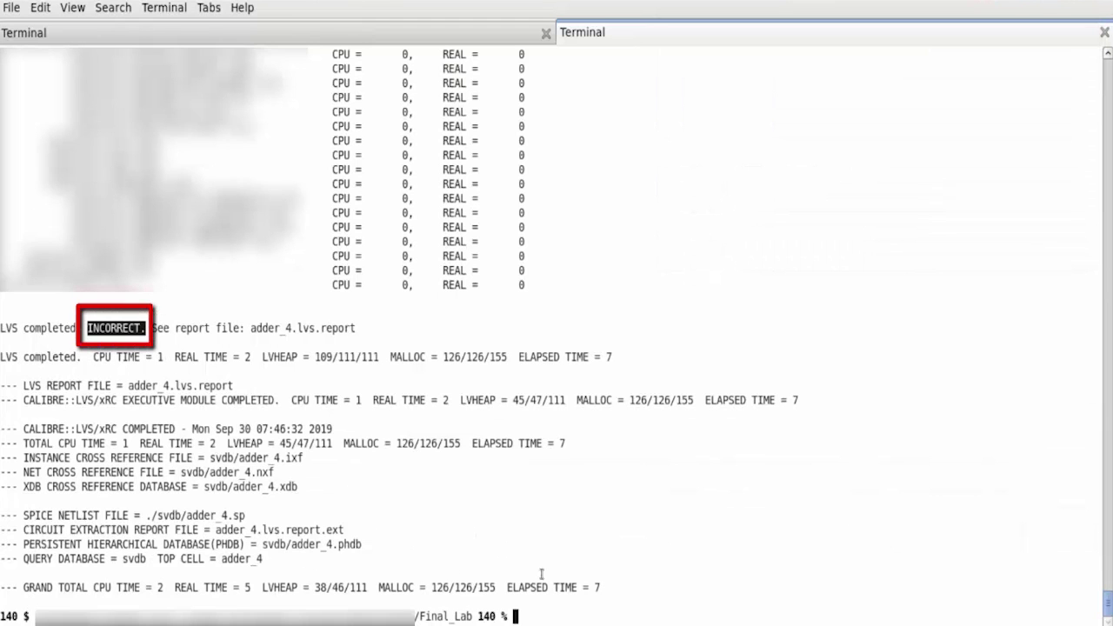
left_click(563, 604)
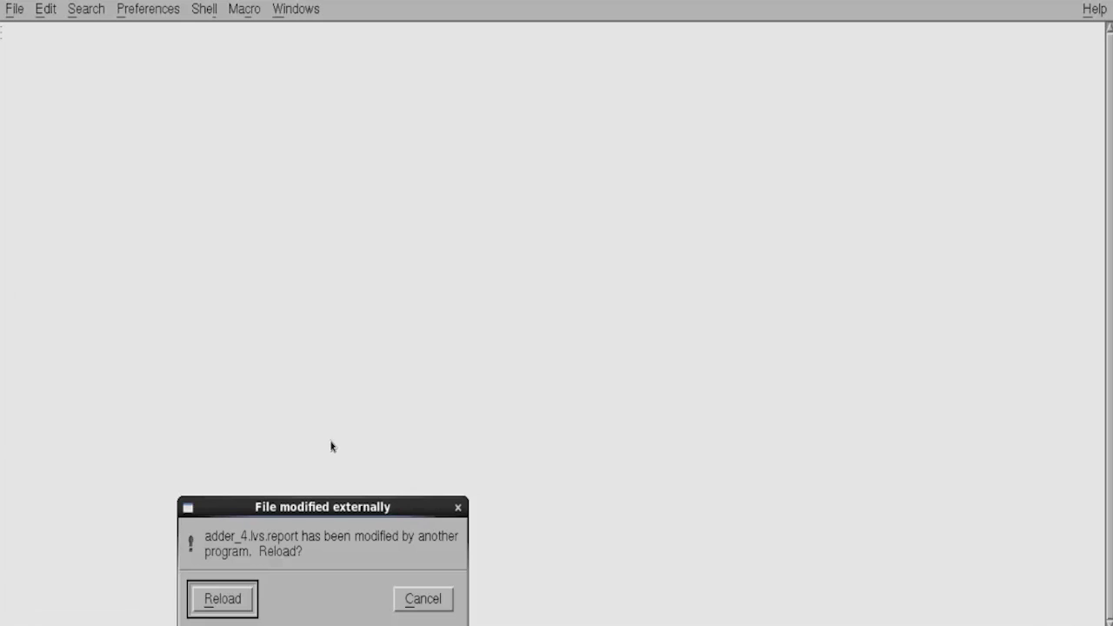
left_click(251, 597)
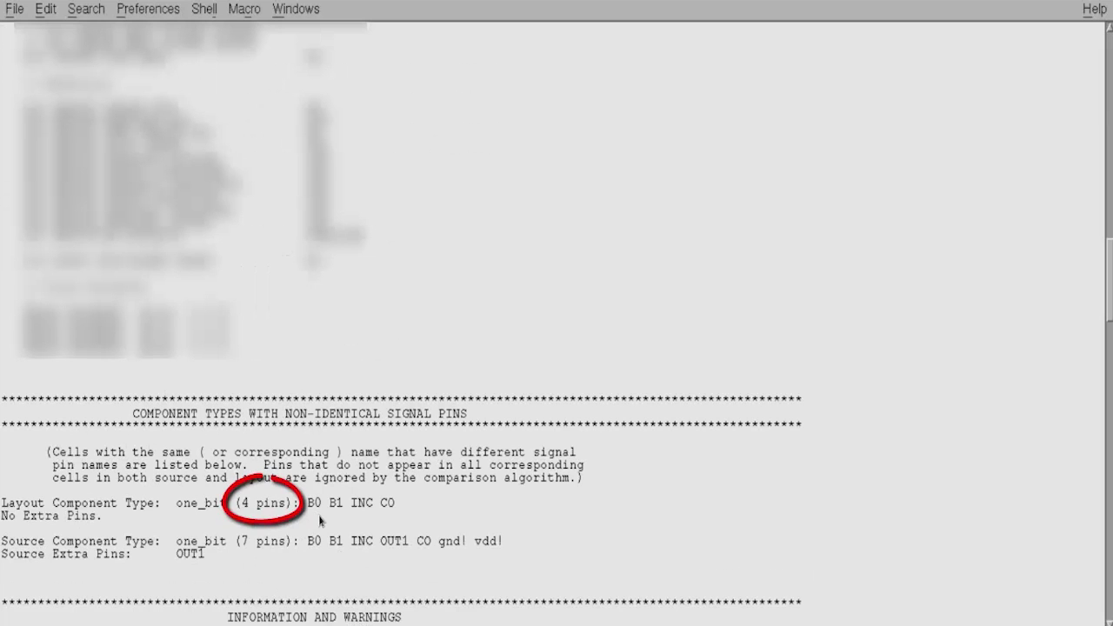
Step: Highlight the layout one_bit pins B0 B1 INC CO, then bring up DESIGNrev's layer-list menu
left_click_drag(307, 504, 391, 513)
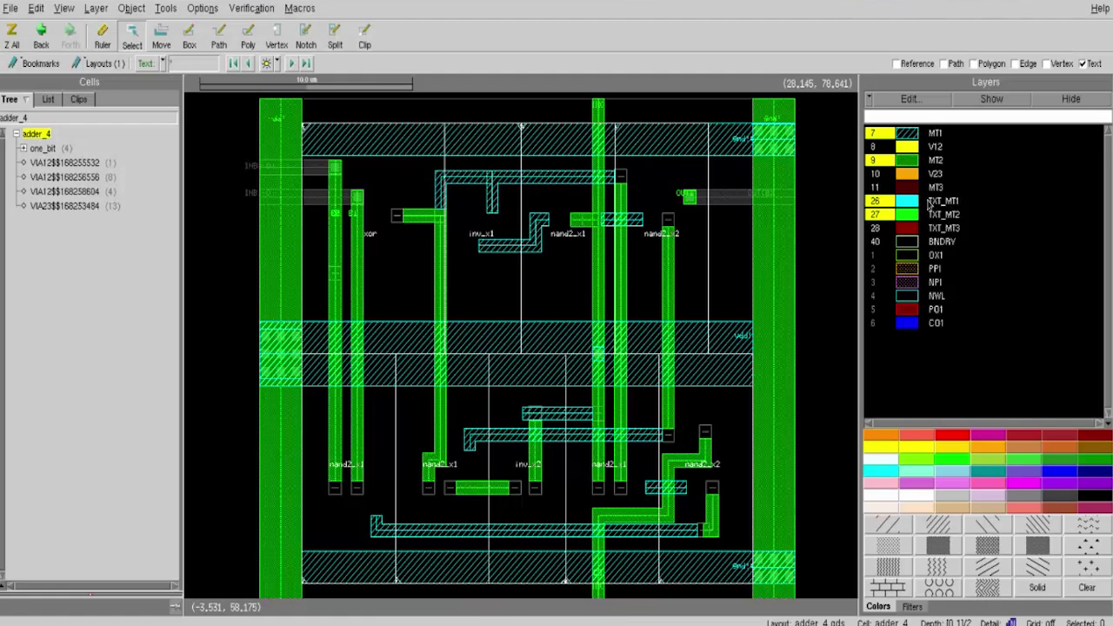
right_click(928, 200)
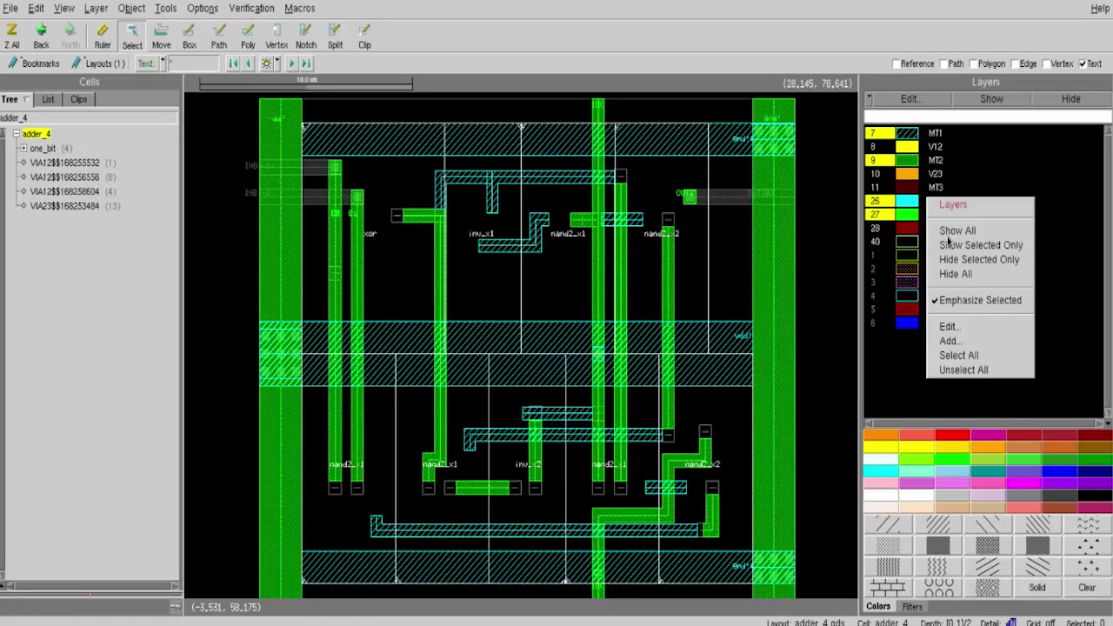
Step: Clear layer emphasis, load ports.gz from svdb/box_cells, then switch back to layout0 adder_4.gds
left_click(961, 301)
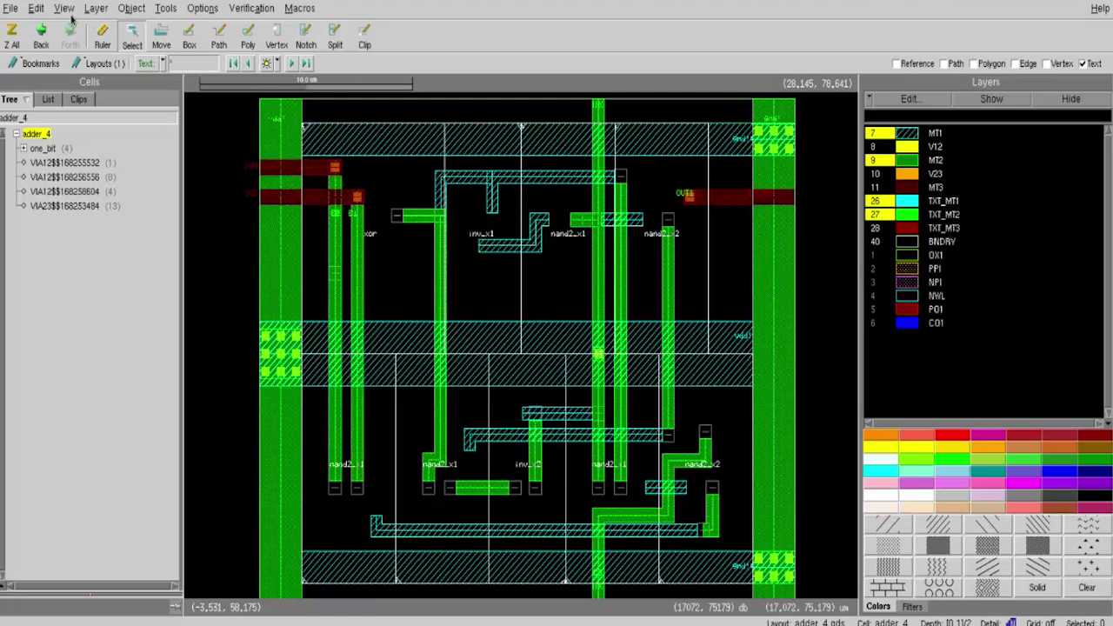
left_click(11, 10)
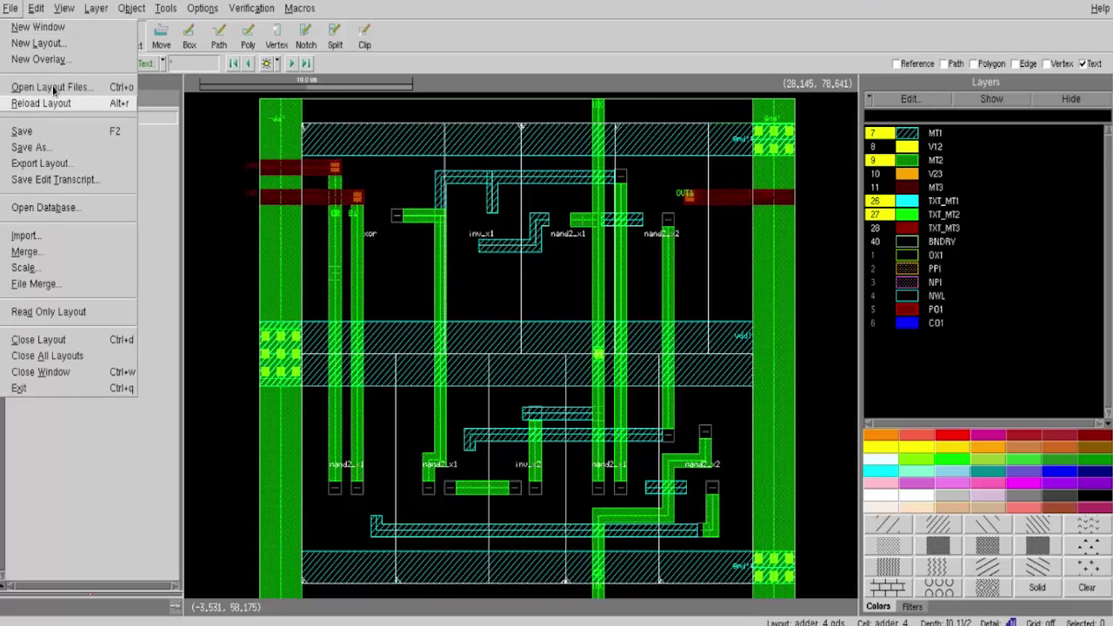
left_click(51, 88)
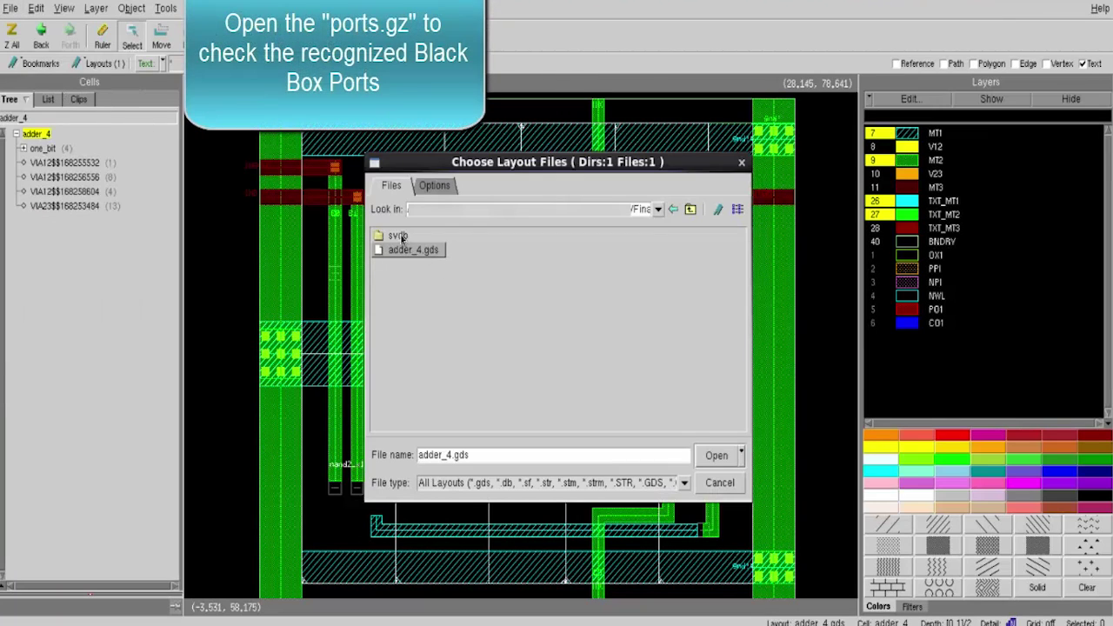
double_click(402, 239)
double_click(406, 263)
double_click(400, 239)
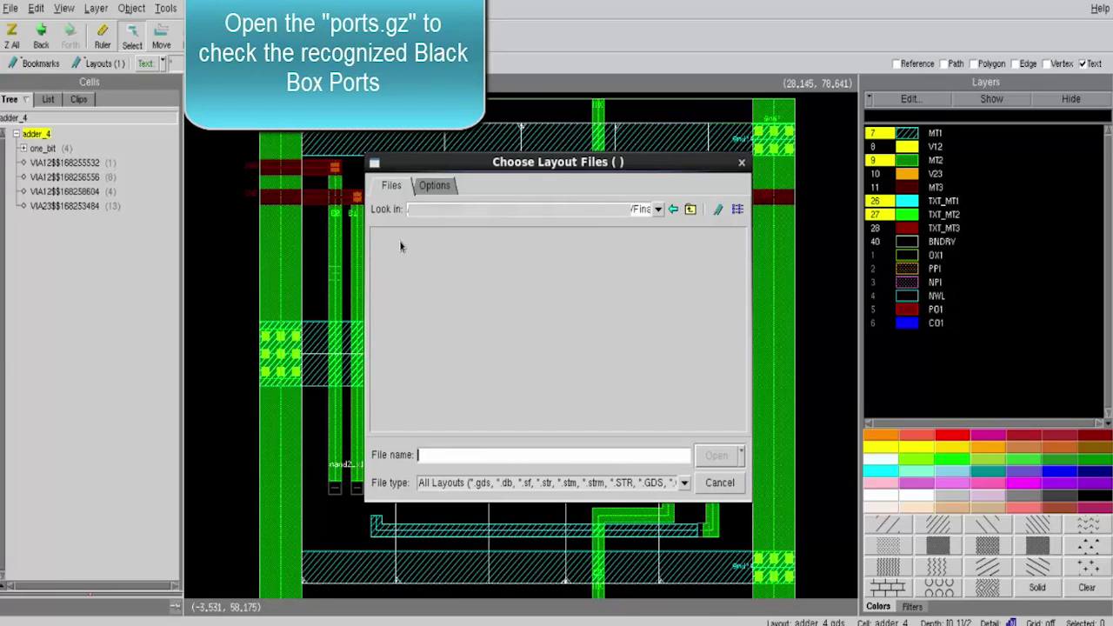
left_click(565, 483)
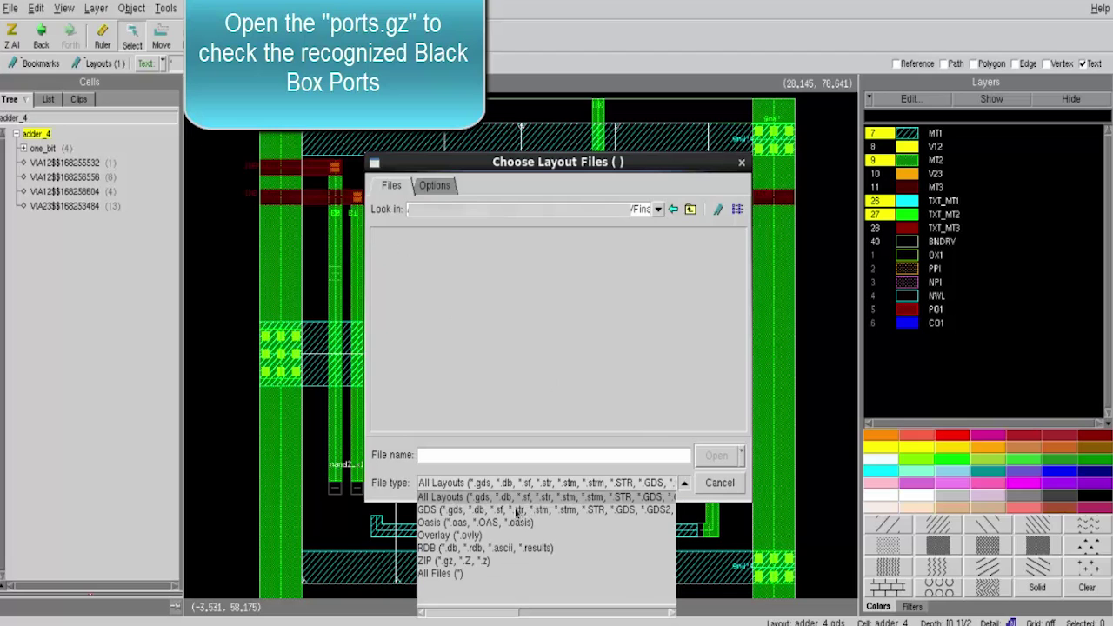
left_click(448, 573)
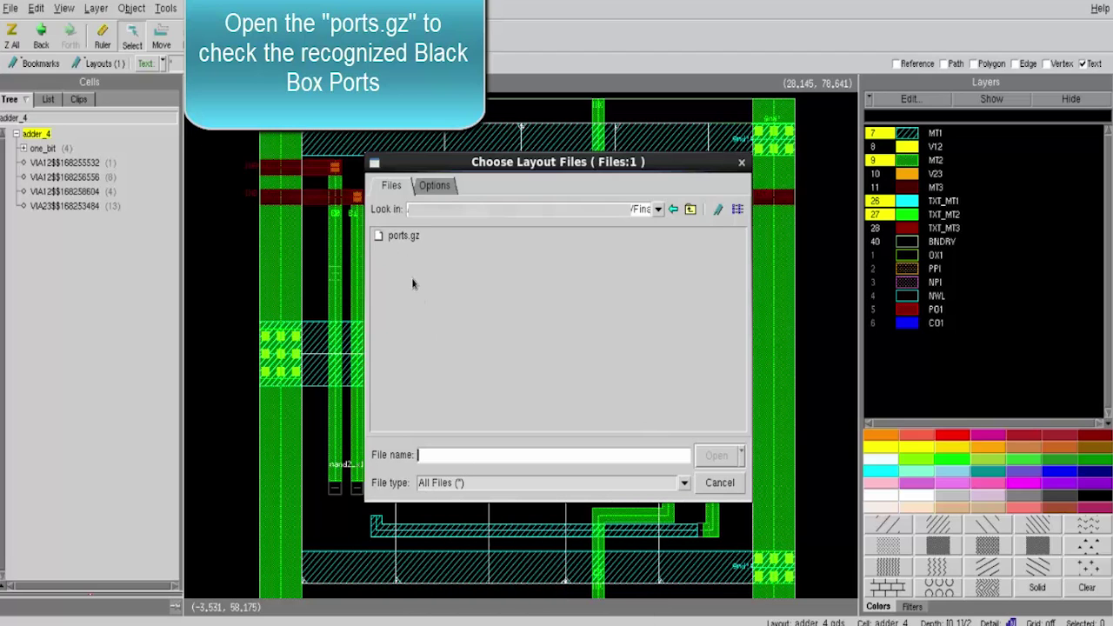
key("Return")
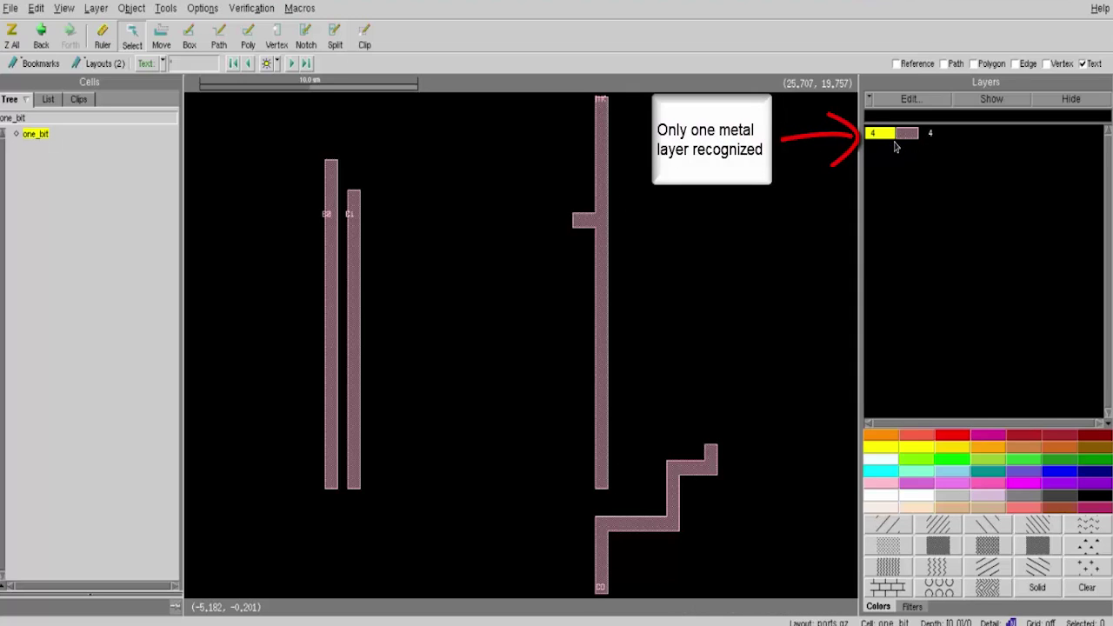
left_click(100, 64)
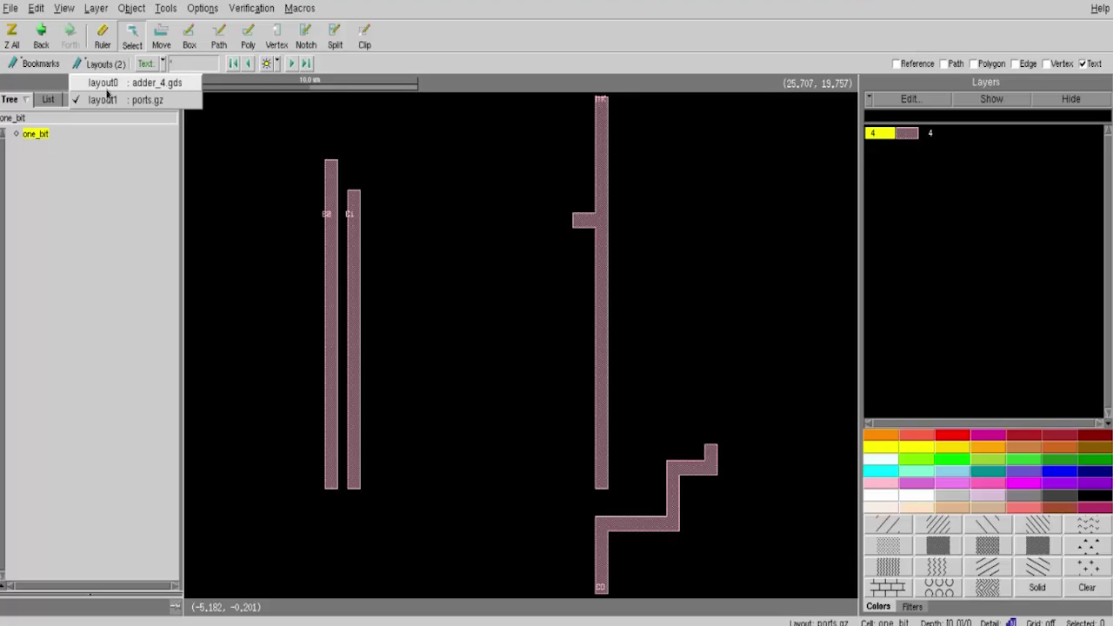
left_click(104, 83)
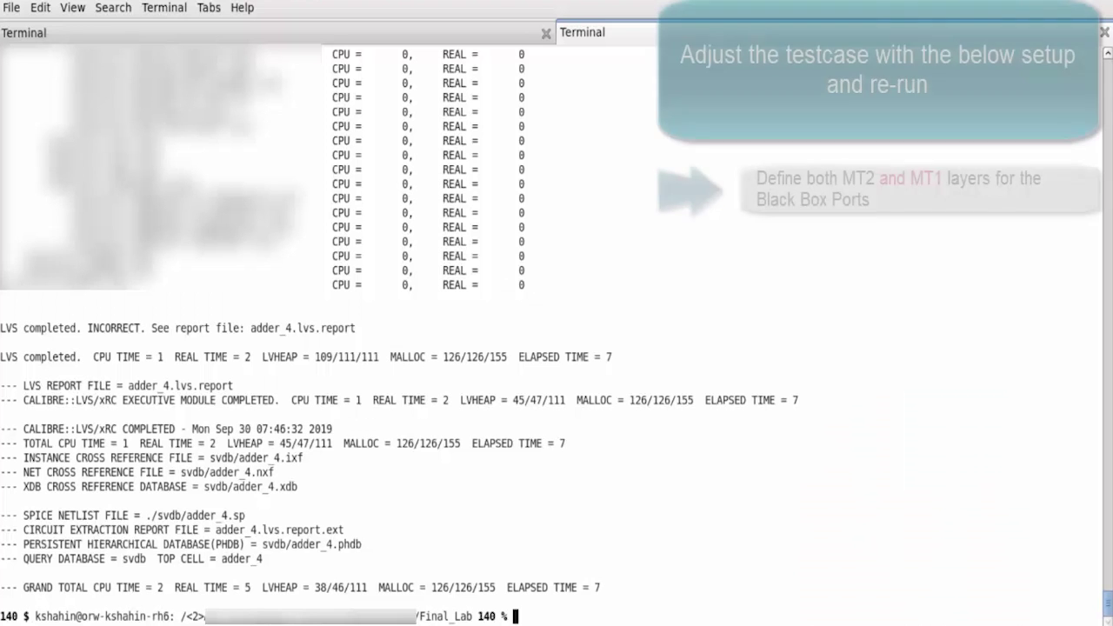
Step: Rerun ./dofile for adder_4 and highlight the INCORRECT verdict
type("./dofile")
key("Return")
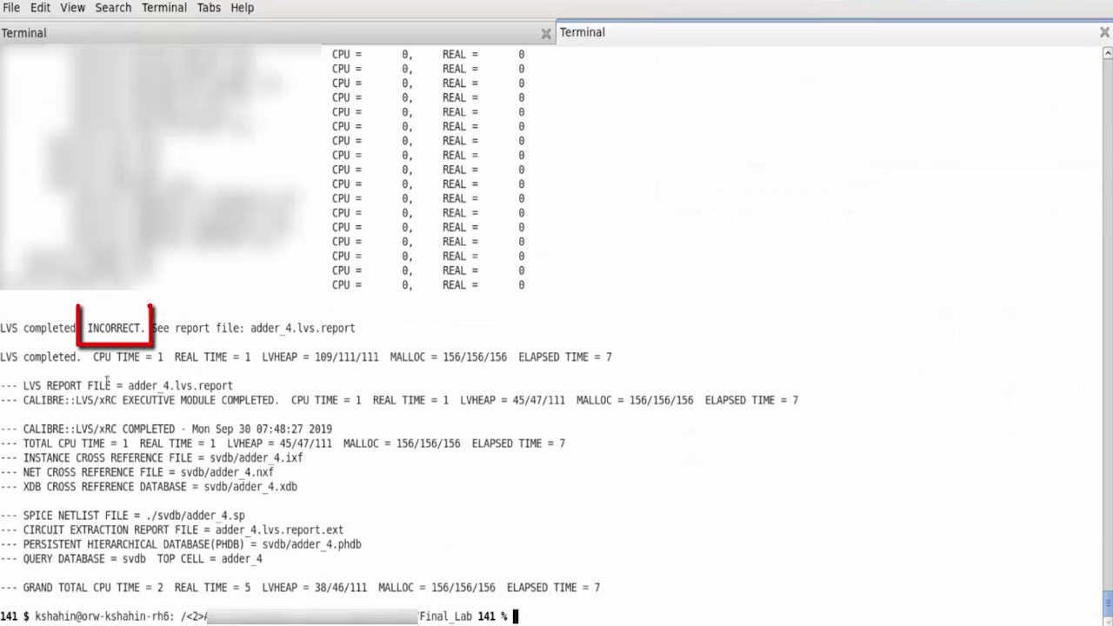
left_click_drag(87, 328, 144, 327)
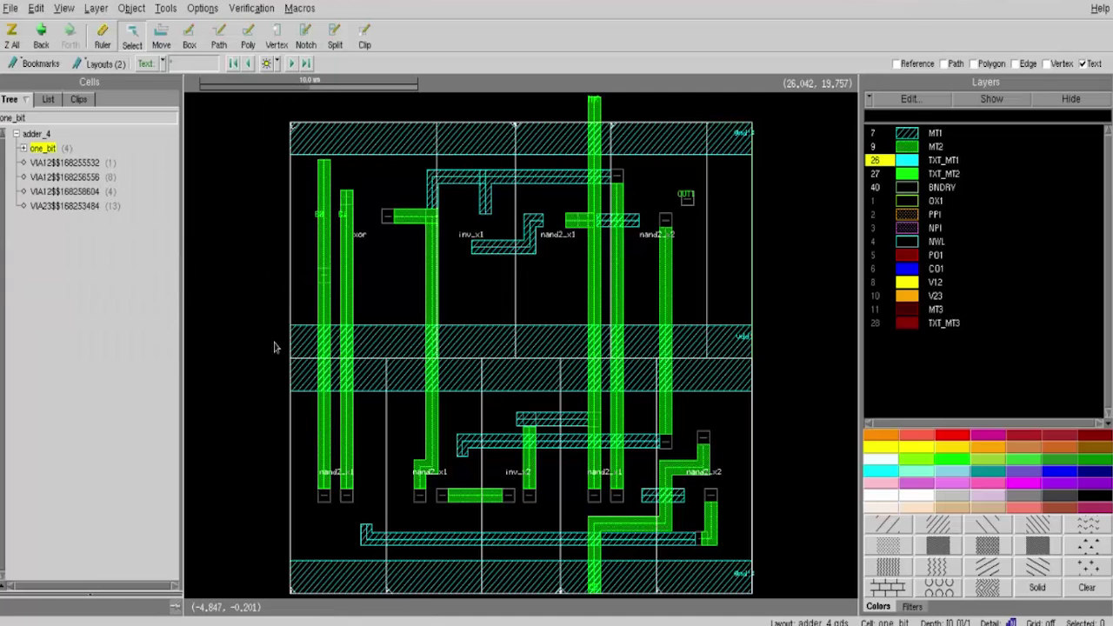
Step: Switch to layout1 ports.gz and reload it from disk with File > Reload Layout
left_click(102, 65)
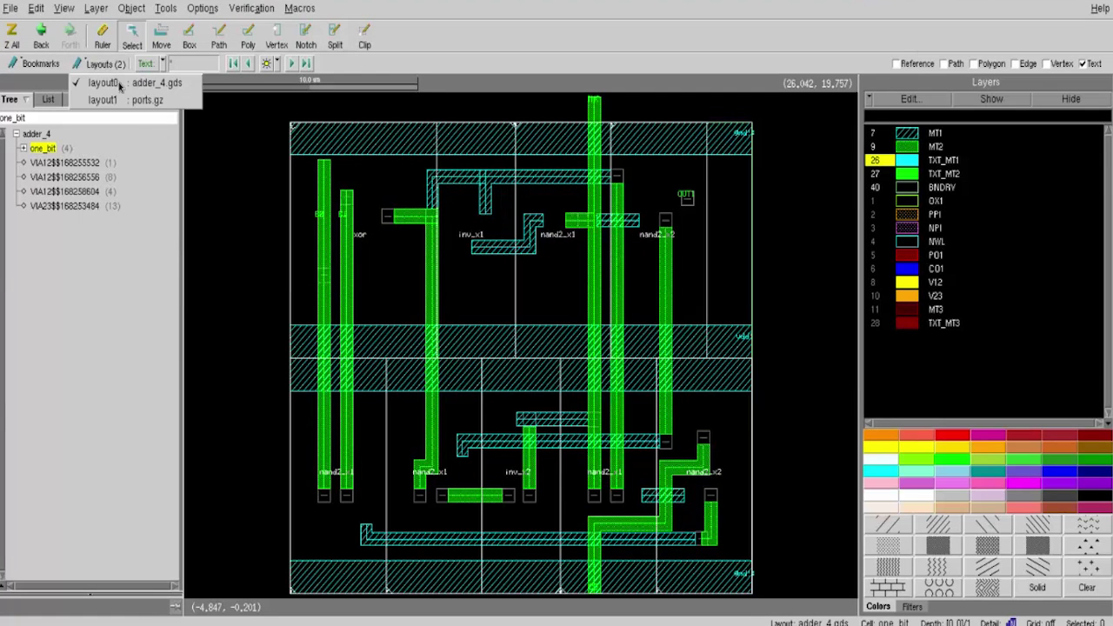
left_click(126, 99)
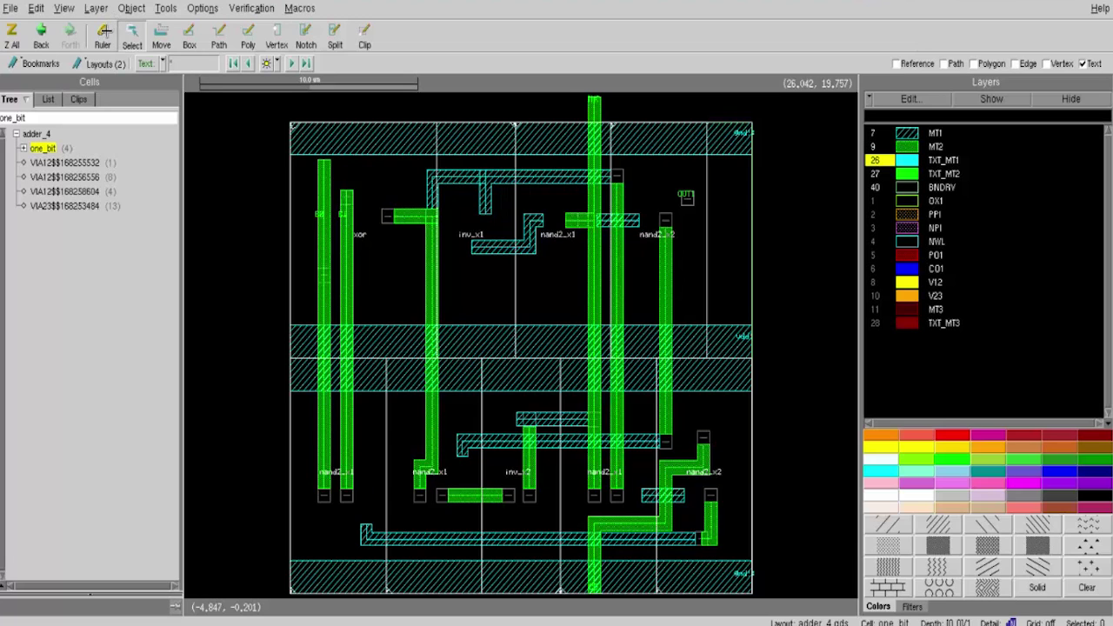
left_click(7, 7)
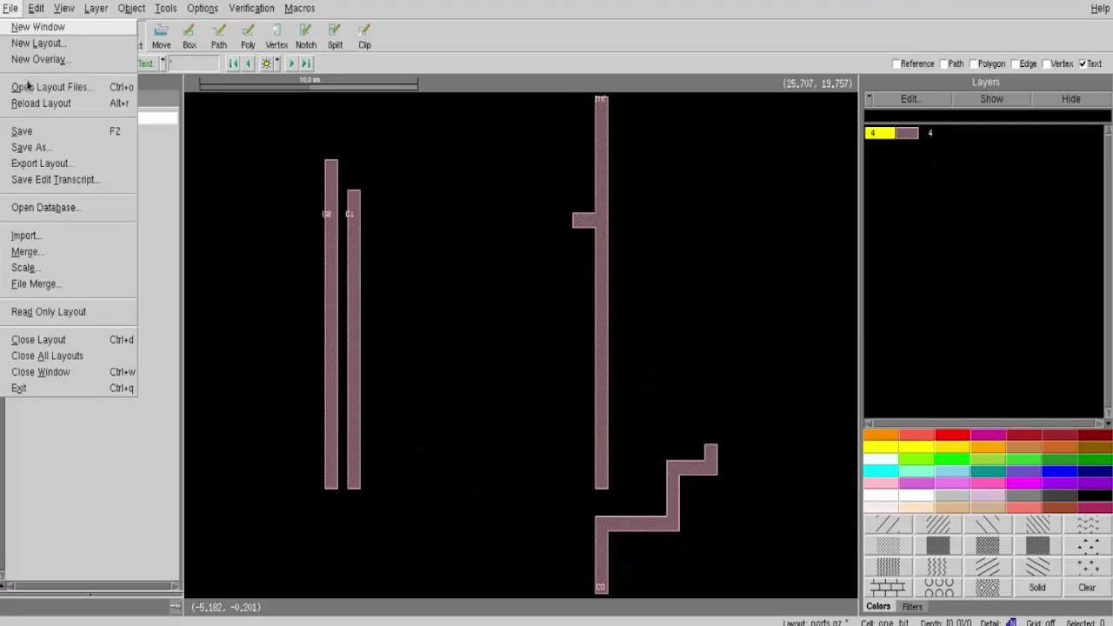
left_click(36, 103)
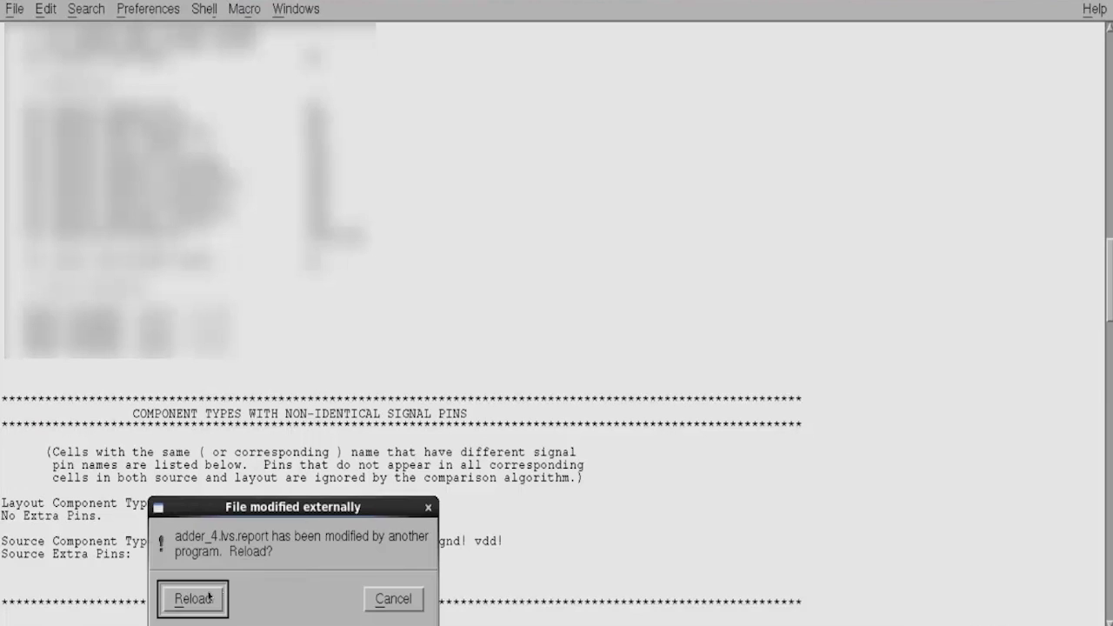
Step: Reload the changed report and point out the missing OUT1 pin (6 versus 7 pins)
key("Return")
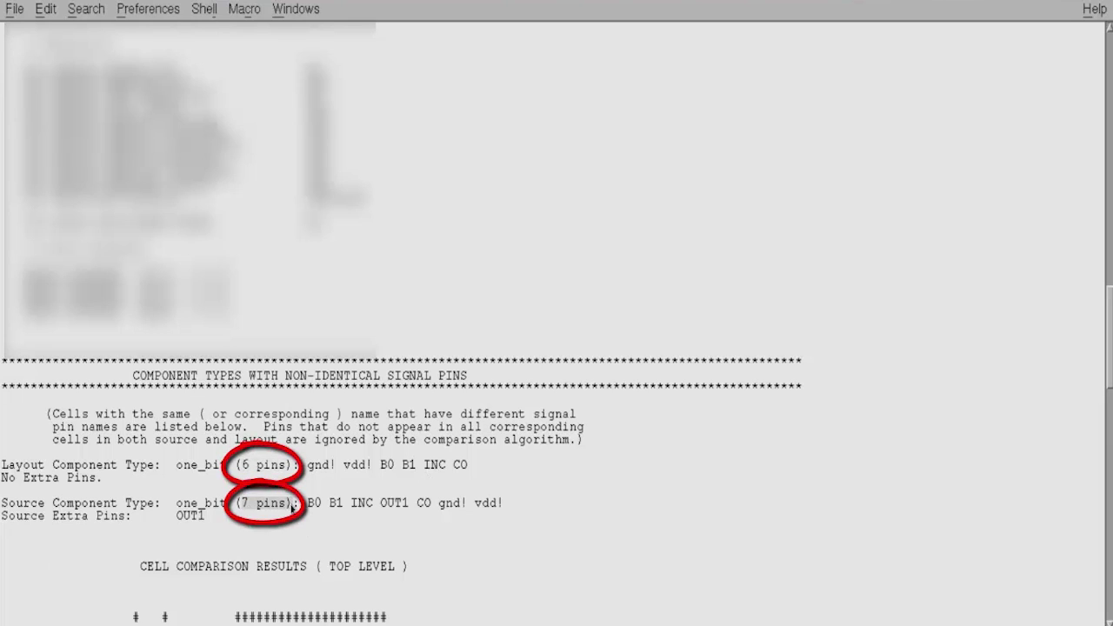
left_click(167, 516)
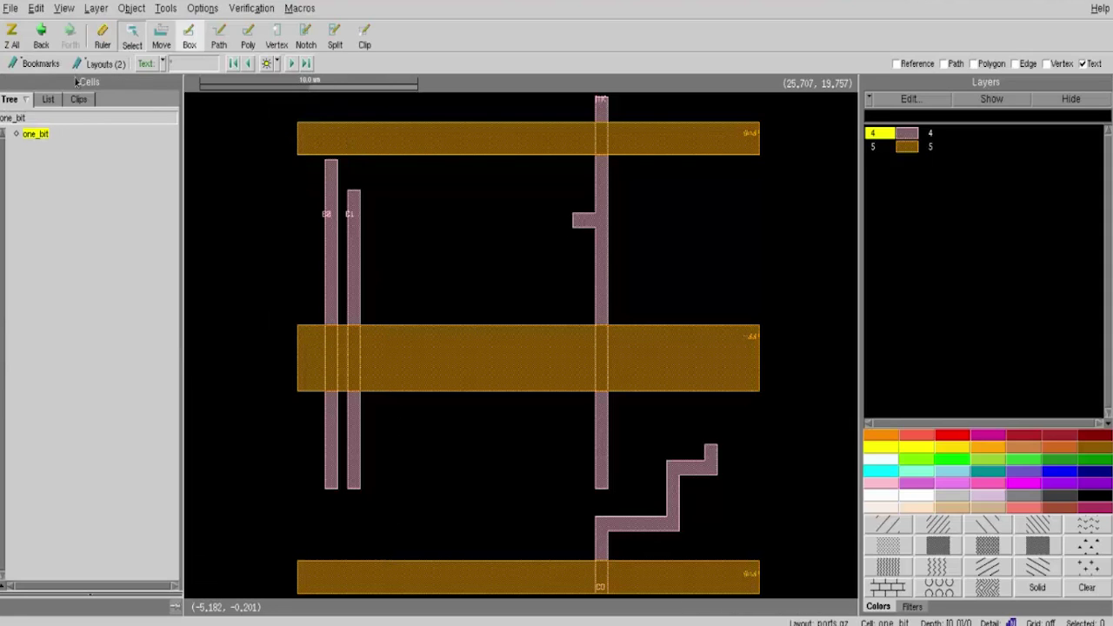
Step: Switch to adder_4.gds, show all hierarchy levels, and zoom into the V12 via at OUT1
left_click(98, 64)
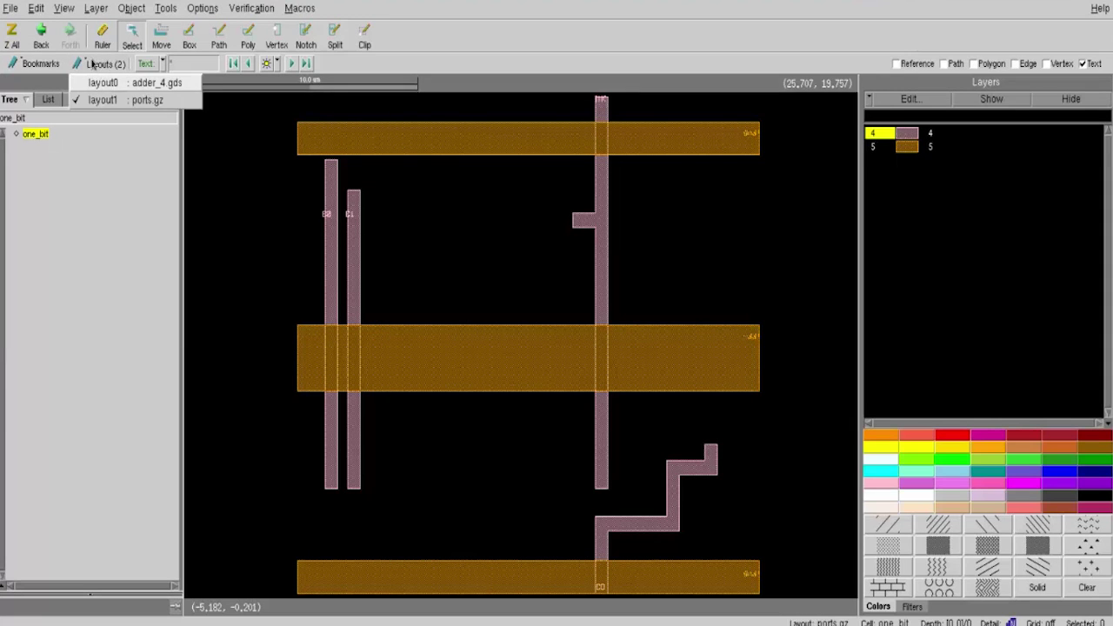
left_click(114, 85)
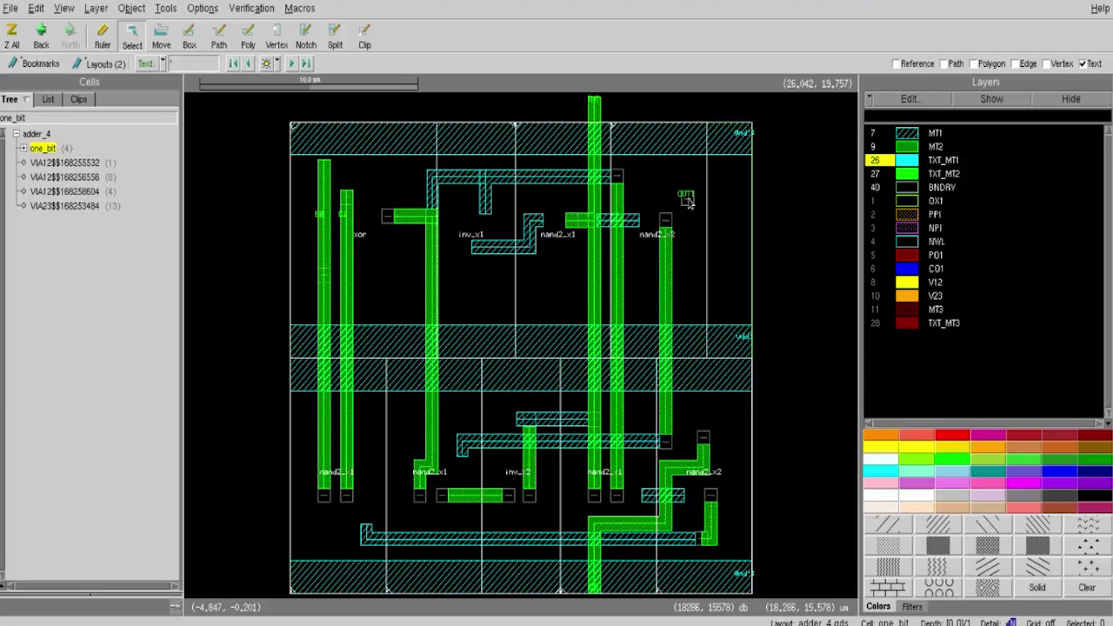
key("shift+f")
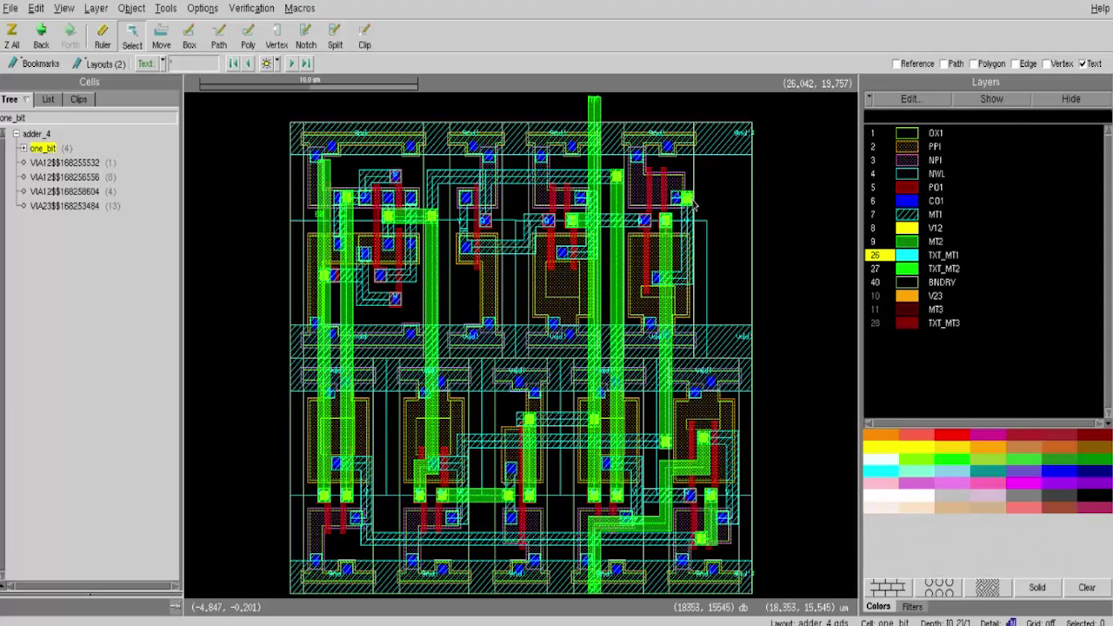
right_click_drag(661, 178, 711, 232)
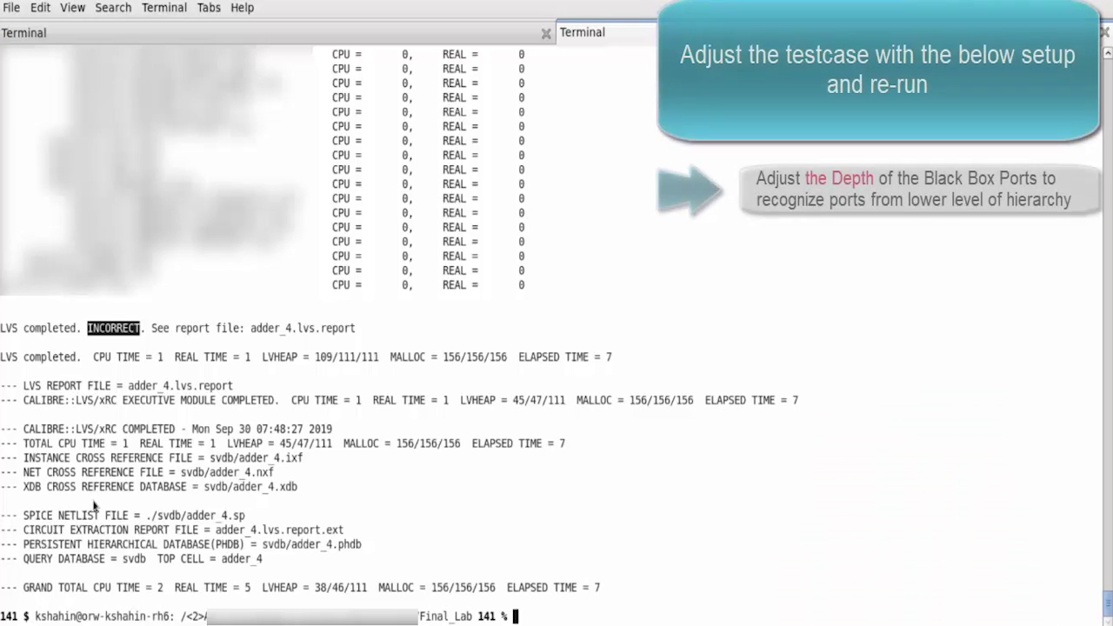
Step: Rerun the adder_4 LVS with ./dofile and highlight the CORRECT verdict
type("./dofile")
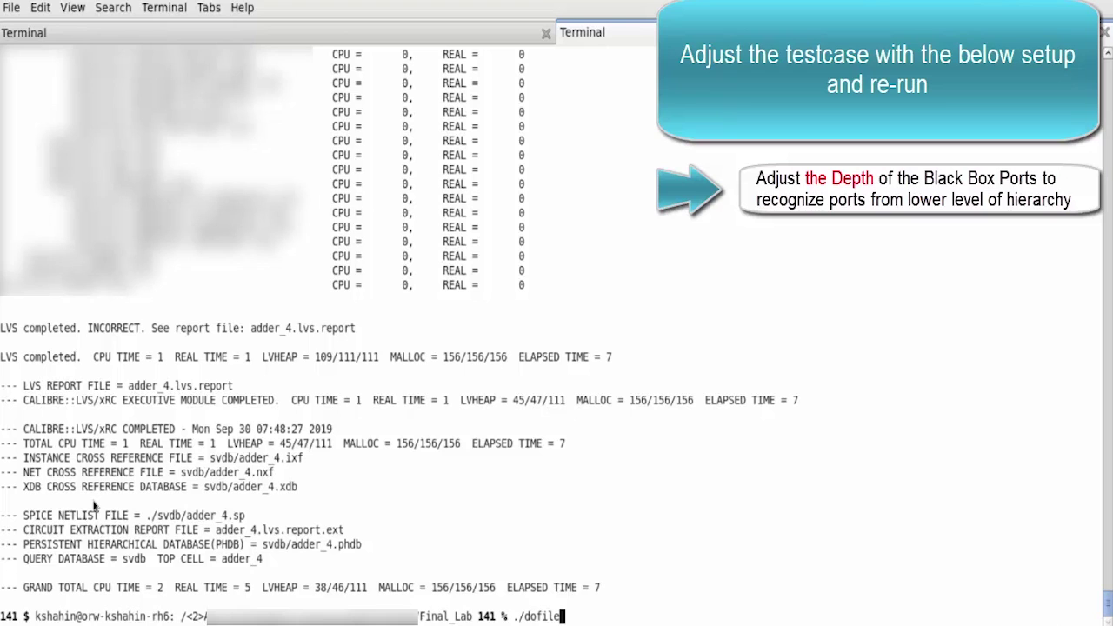
key("Return")
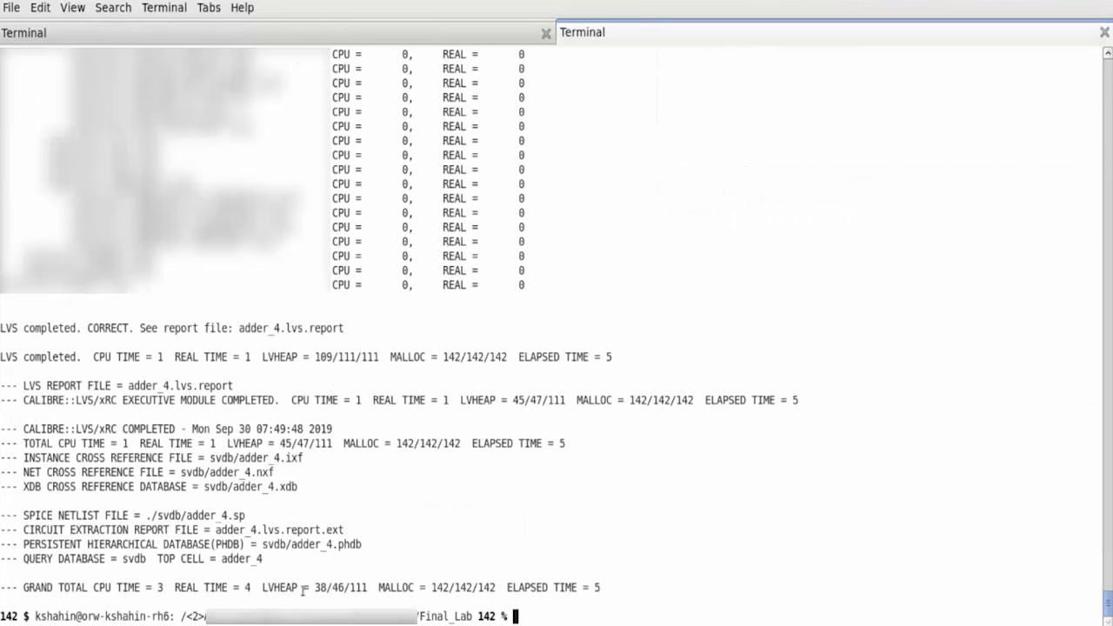
double_click(132, 328)
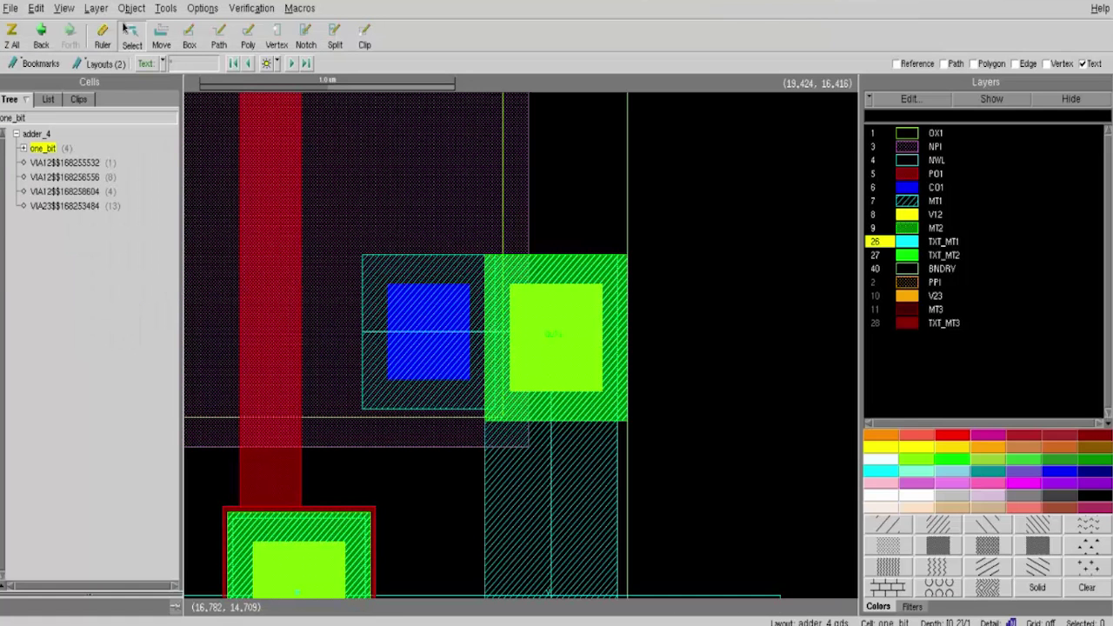
Step: Reload the ports.gz layout from disk and make layer 5 the active layer
left_click(104, 64)
left_click(111, 99)
left_click(10, 8)
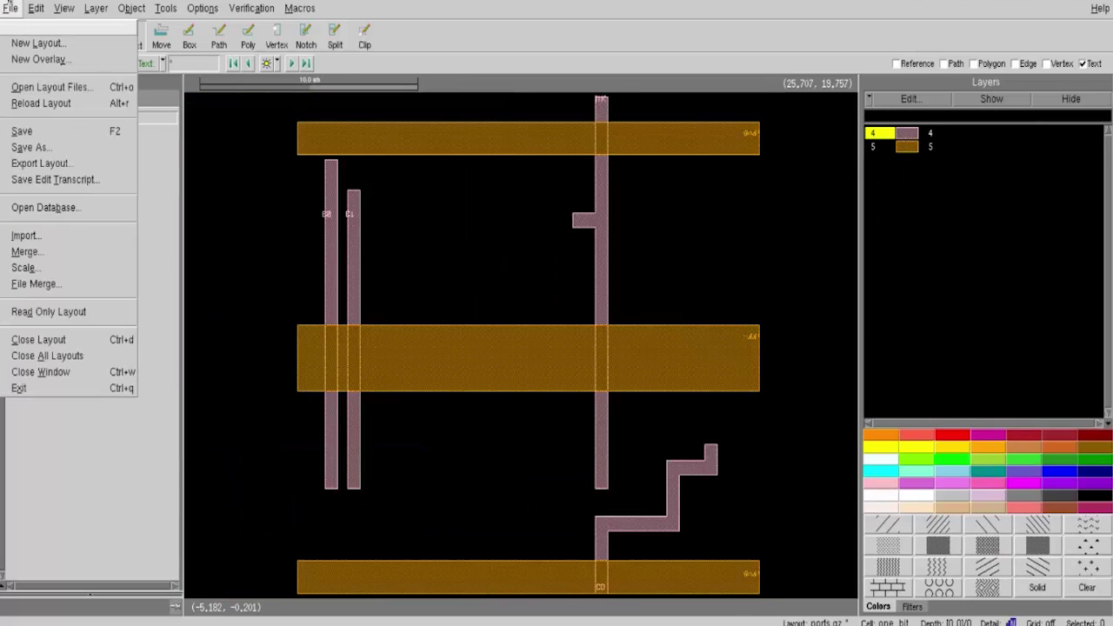
left_click(26, 103)
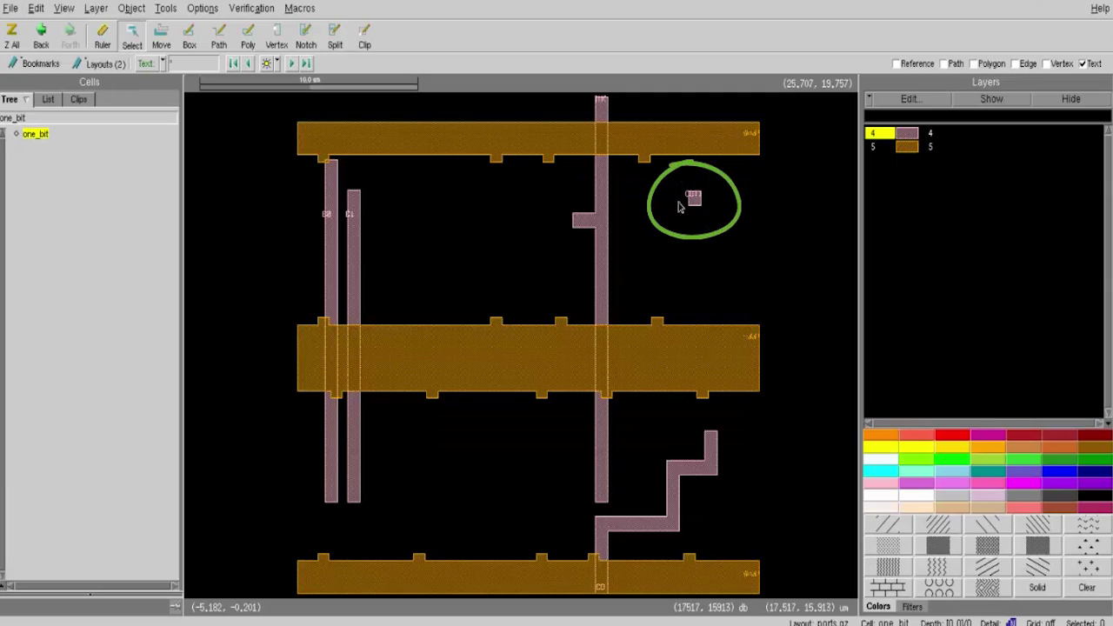
left_click(930, 148)
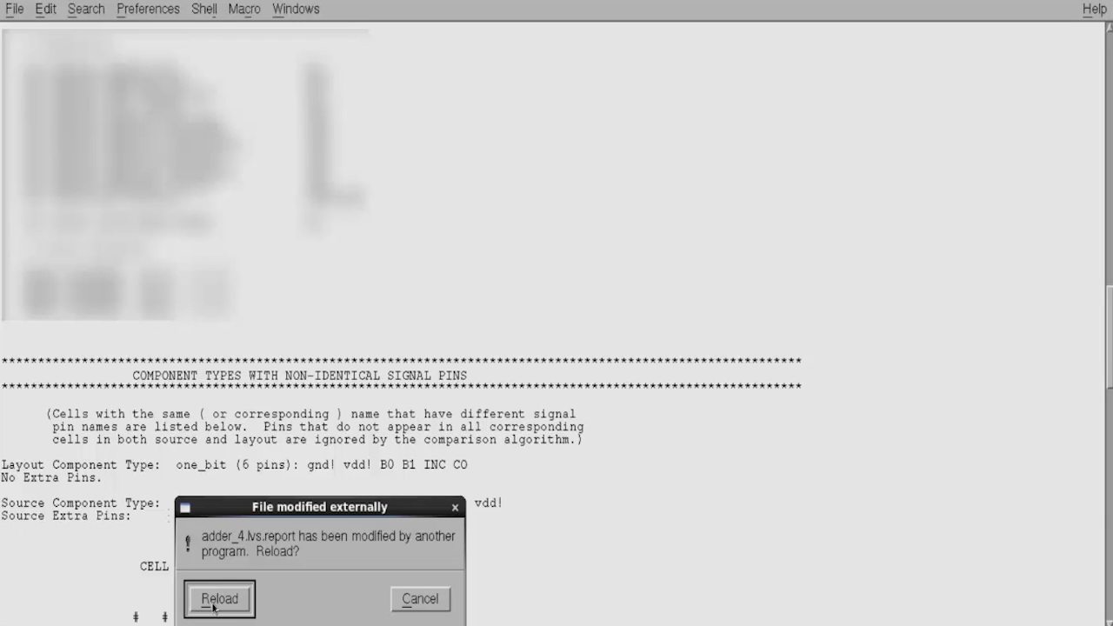
Step: Reload the updated adder_4.lvs.report and highlight one_bit's 7-pin count
left_click(218, 600)
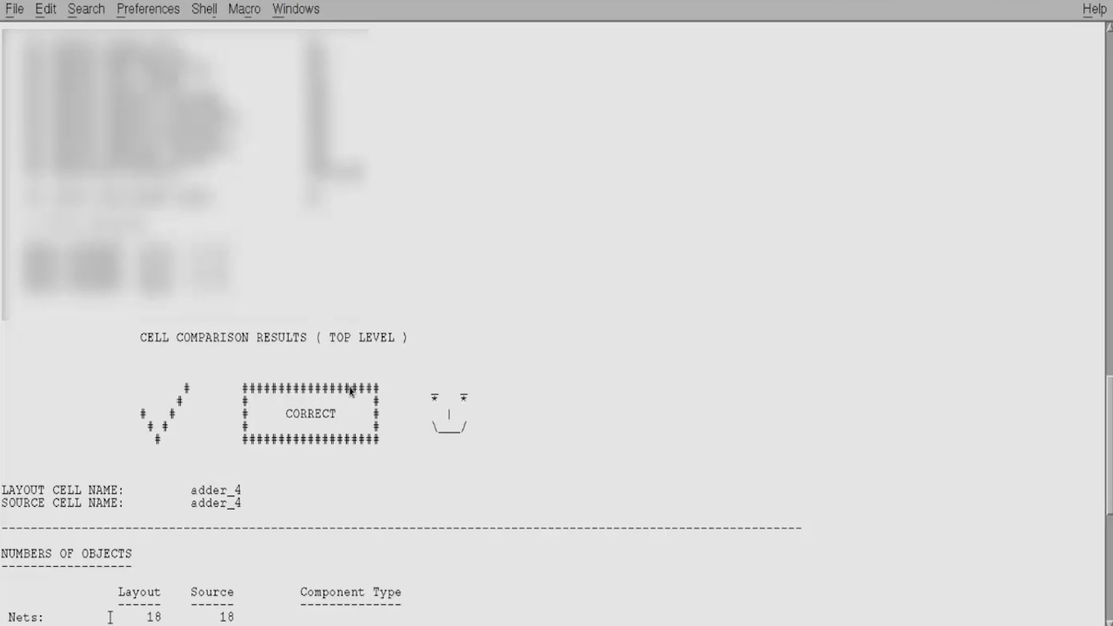
scroll(335, 386, "down", 8)
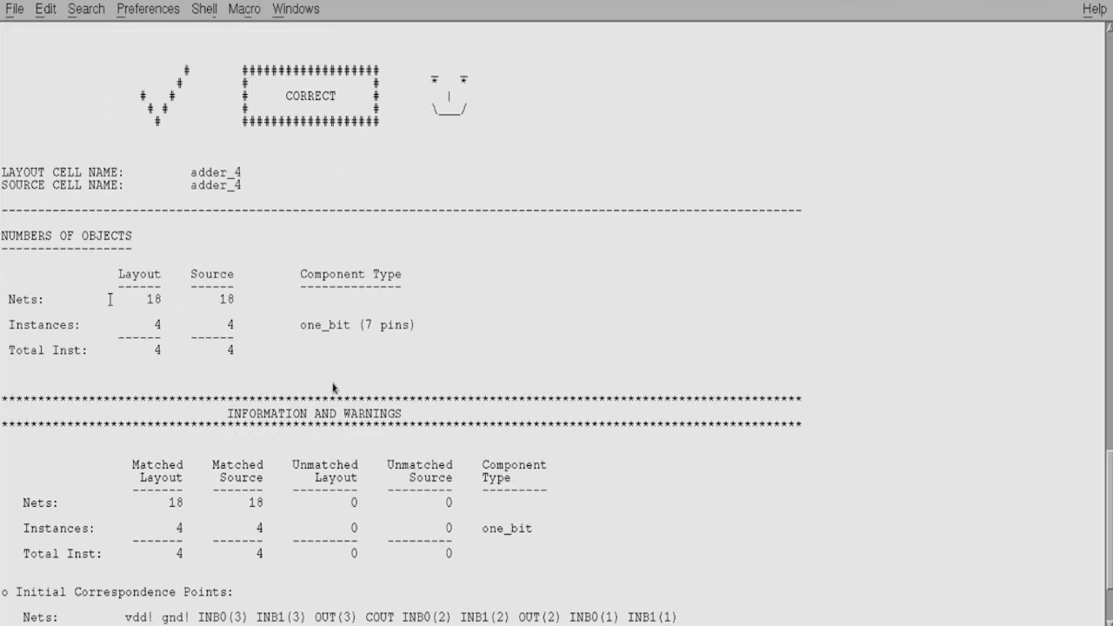
left_click_drag(364, 326, 409, 326)
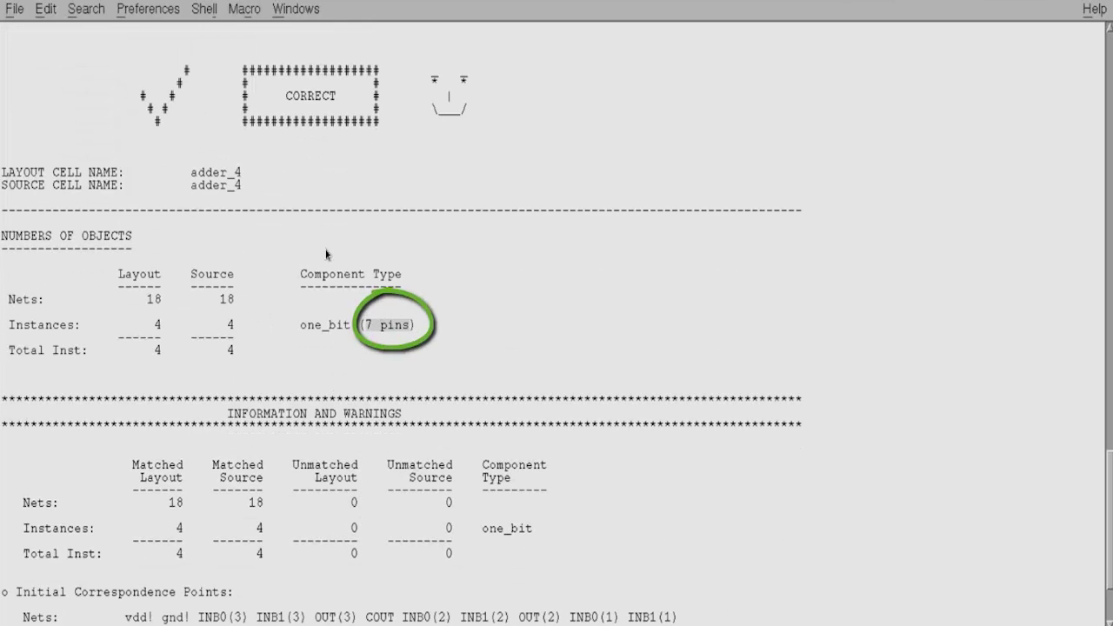